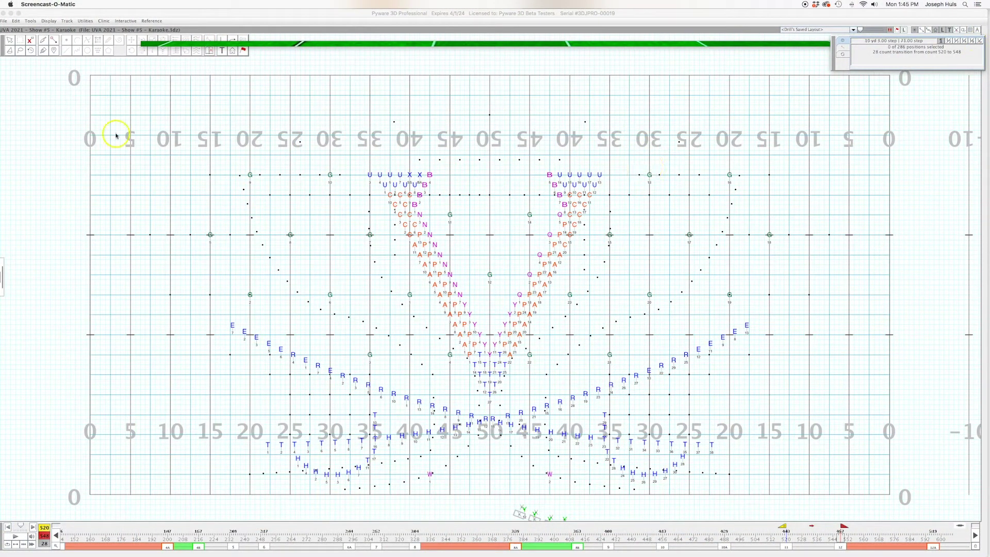
# Bring the Show #5 Karaoke drill window to the front at count 520
pyautogui.click(20, 43)
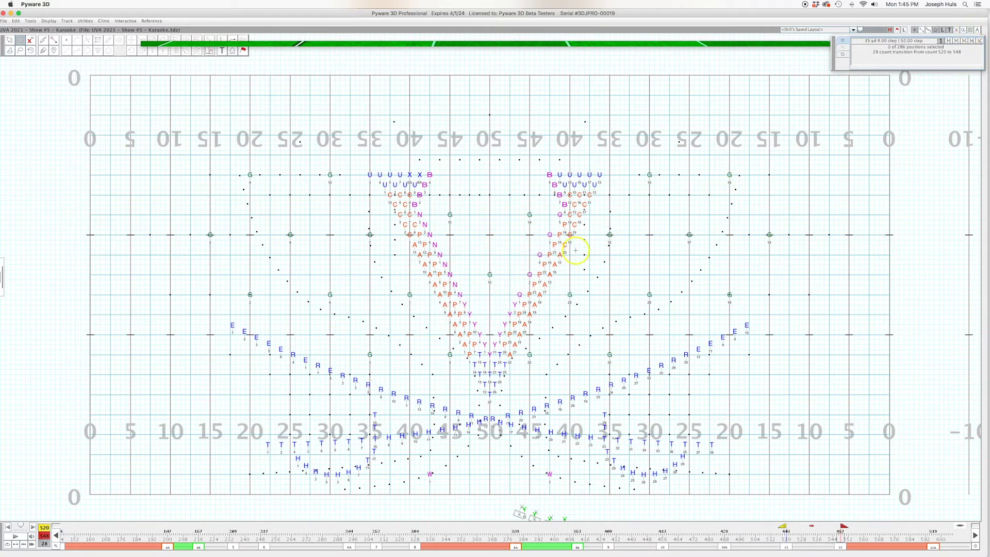
# Zoom into the field centre around the 50-yard line with the tool palettes restored
pyautogui.click(971, 31)
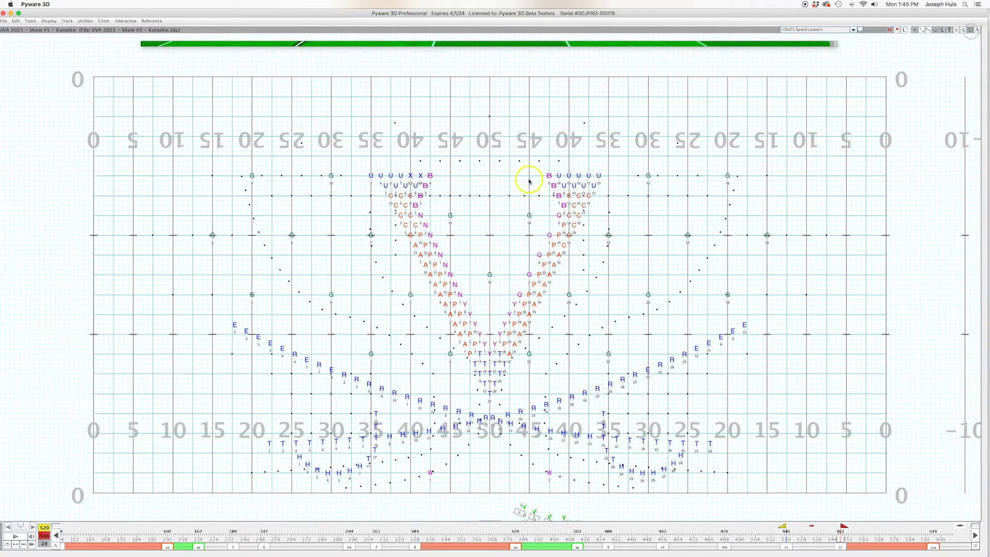
pyautogui.scroll(3, 520, 179)
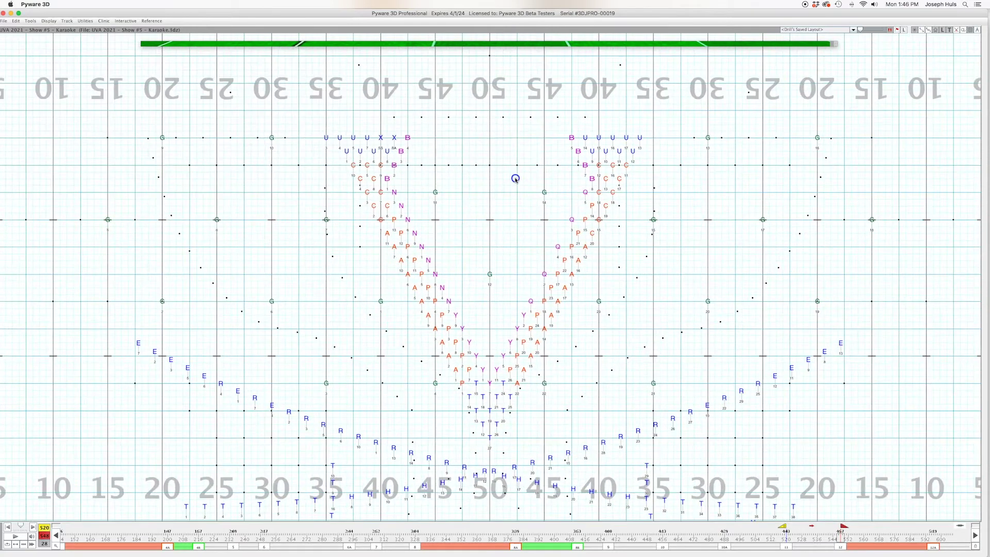
pyautogui.moveTo(493, 148); pyautogui.dragTo(490, 242)
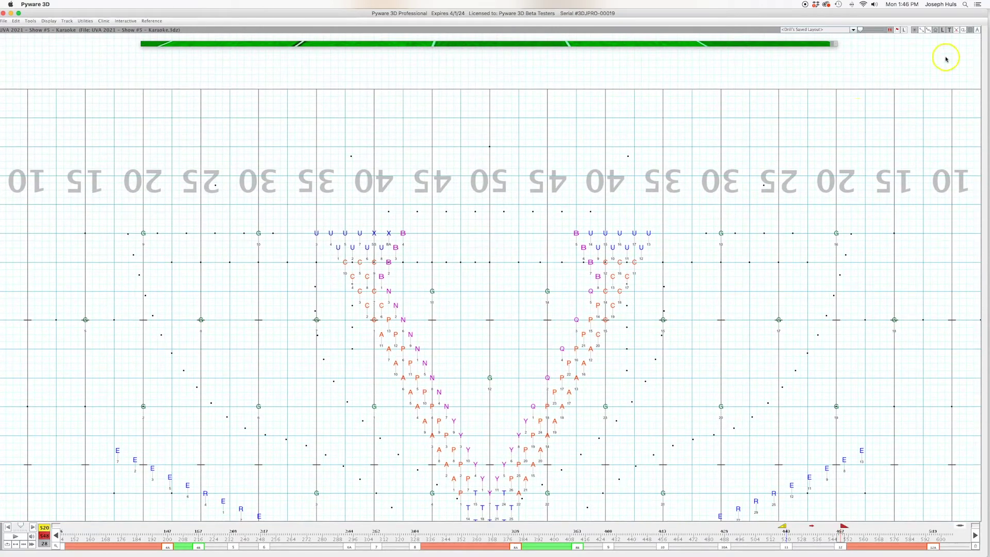
pyautogui.click(972, 30)
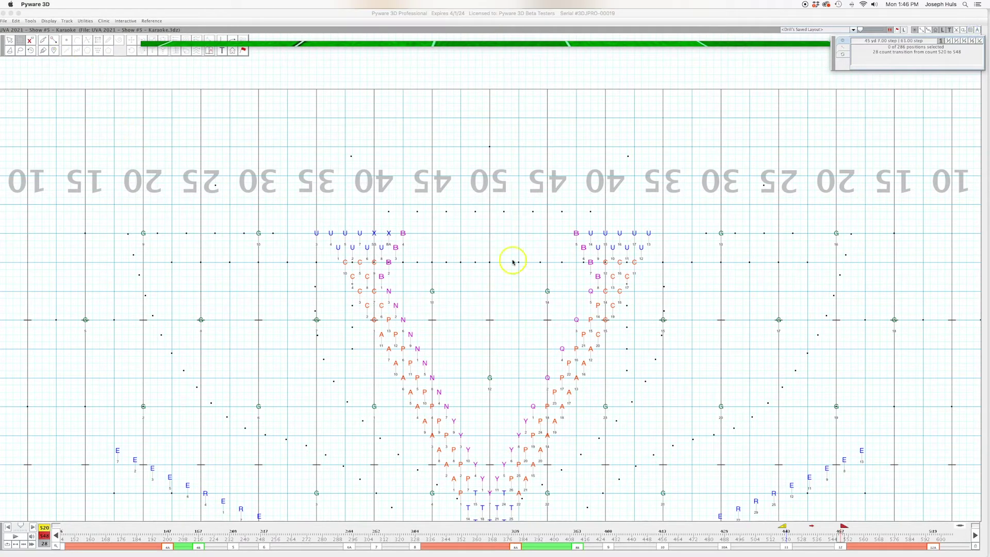
# Select the two central G performers, scrub the 520–548 transition, then clear the selection
pyautogui.moveTo(420, 280); pyautogui.dragTo(568, 298)
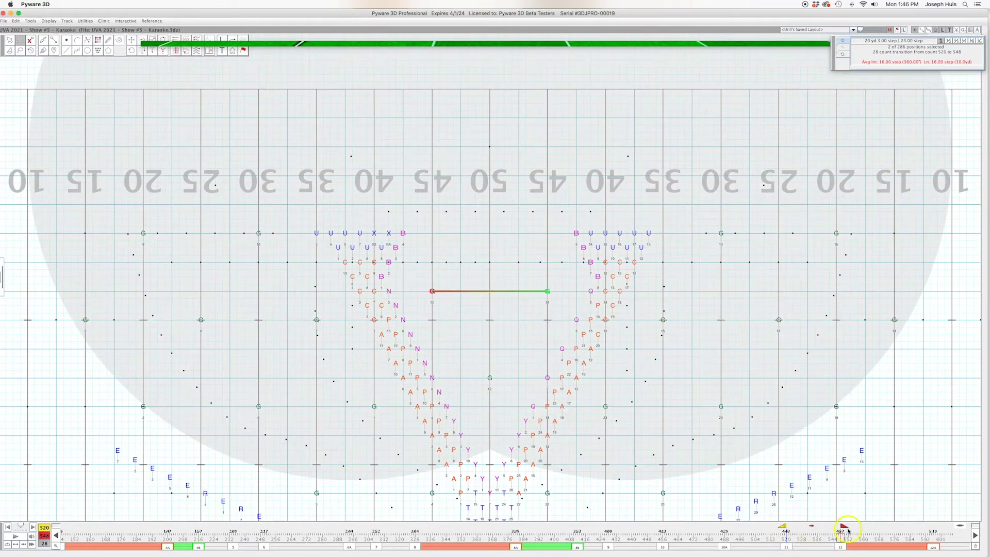
pyautogui.moveTo(844, 526)
pyautogui.mouseDown()
pyautogui.moveTo(796, 527)
pyautogui.moveTo(829, 528)
pyautogui.moveTo(843, 546)
pyautogui.mouseUp()
pyautogui.click(655, 333)
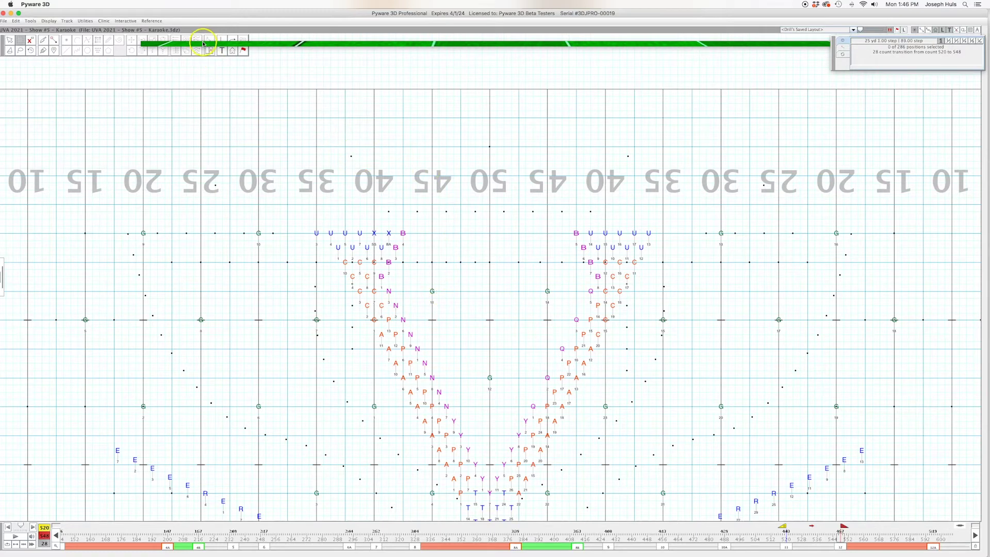
pyautogui.moveTo(203, 42); pyautogui.dragTo(203, 28)
pyautogui.moveTo(419, 269); pyautogui.dragTo(454, 298)
pyautogui.click(153, 51)
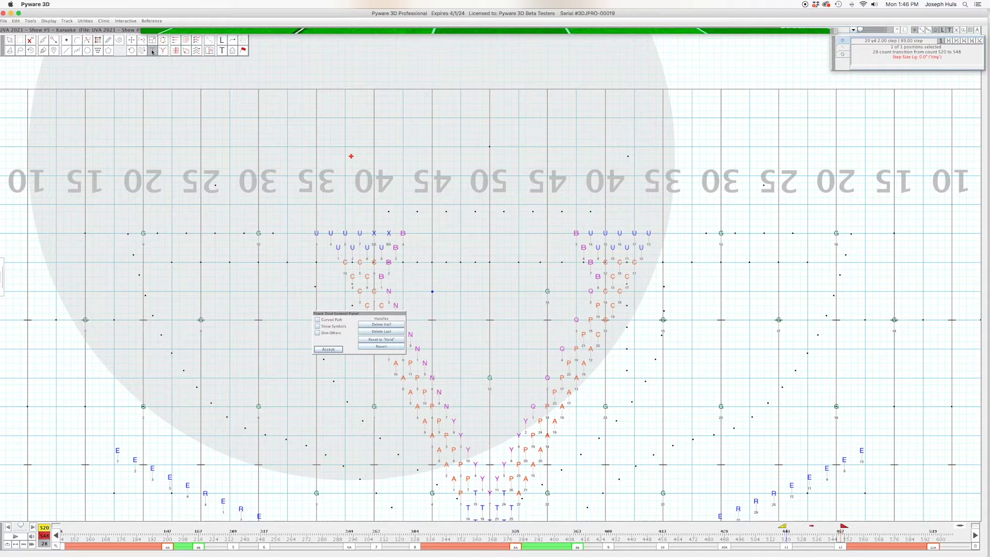
pyautogui.click(438, 168)
pyautogui.click(461, 241)
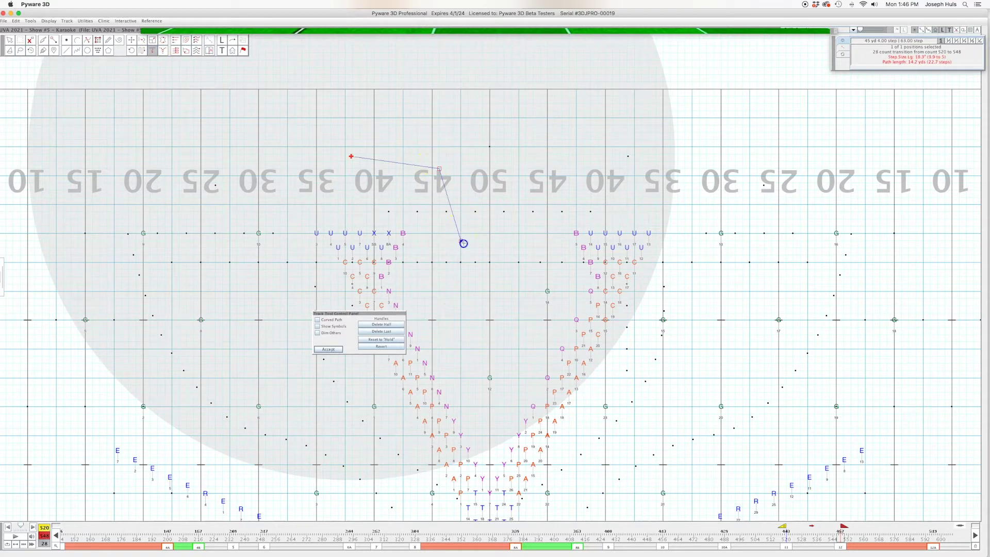
pyautogui.click(433, 291)
pyautogui.click(317, 320)
pyautogui.click(9, 42)
pyautogui.click(400, 166)
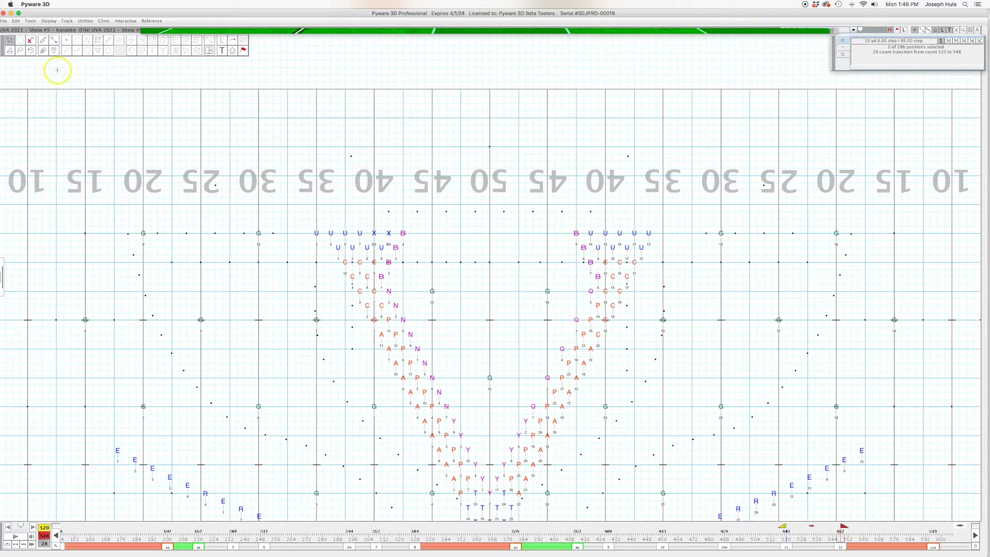
# Show the Adjuster with travel paths drawn for 264 of 286 selected performers
pyautogui.click(54, 42)
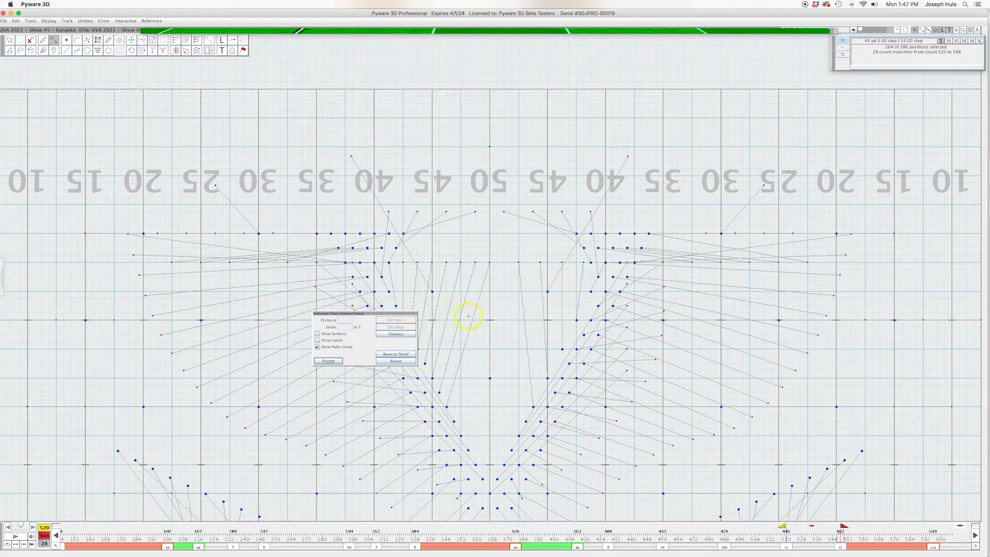
# Curve the left centre G performer's path with fewer handles, bending its middle handle right toward the 50
pyautogui.click(434, 294)
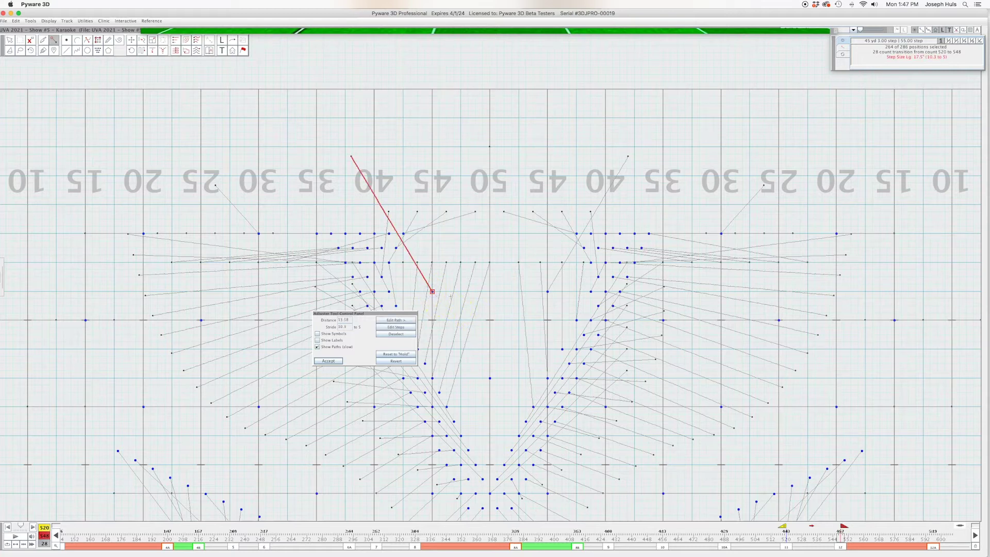
pyautogui.click(396, 320)
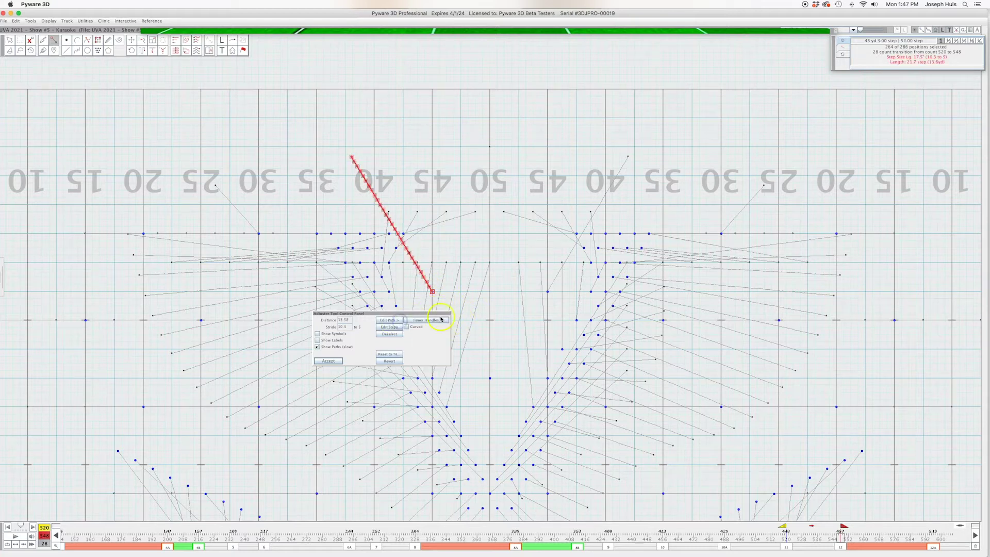
pyautogui.moveTo(428, 312); pyautogui.dragTo(307, 197)
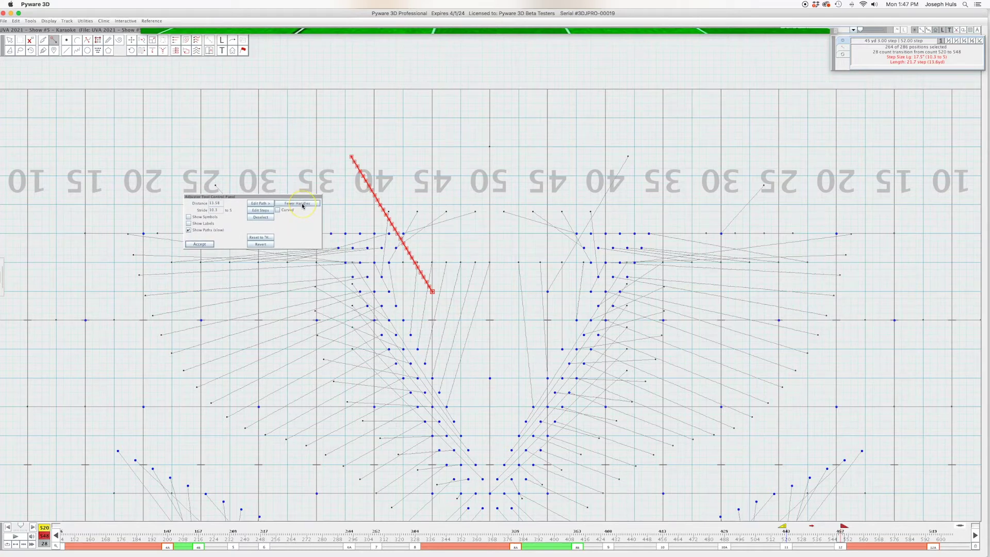
pyautogui.click(333, 233)
pyautogui.click(303, 203)
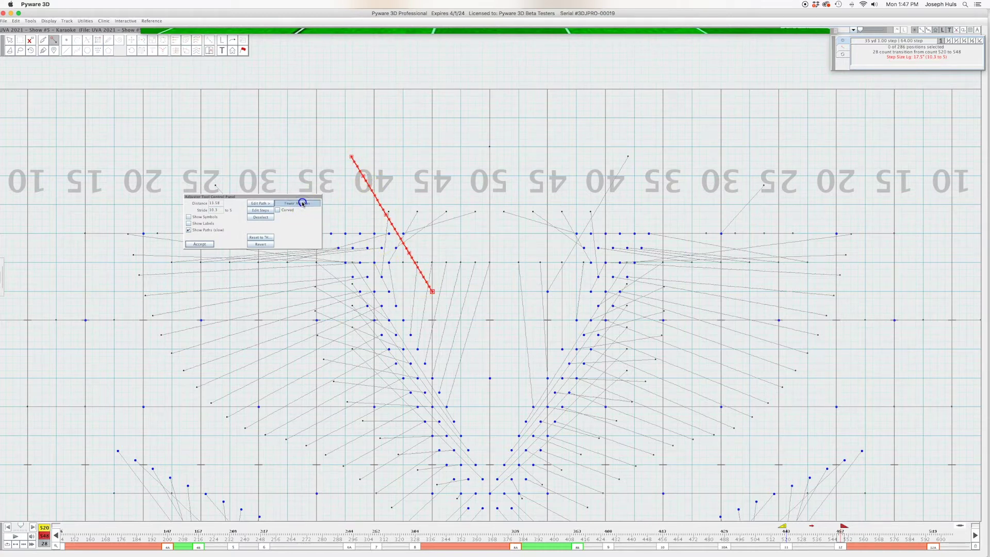
pyautogui.click(386, 214)
pyautogui.click(396, 223)
pyautogui.moveTo(385, 214); pyautogui.dragTo(475, 204)
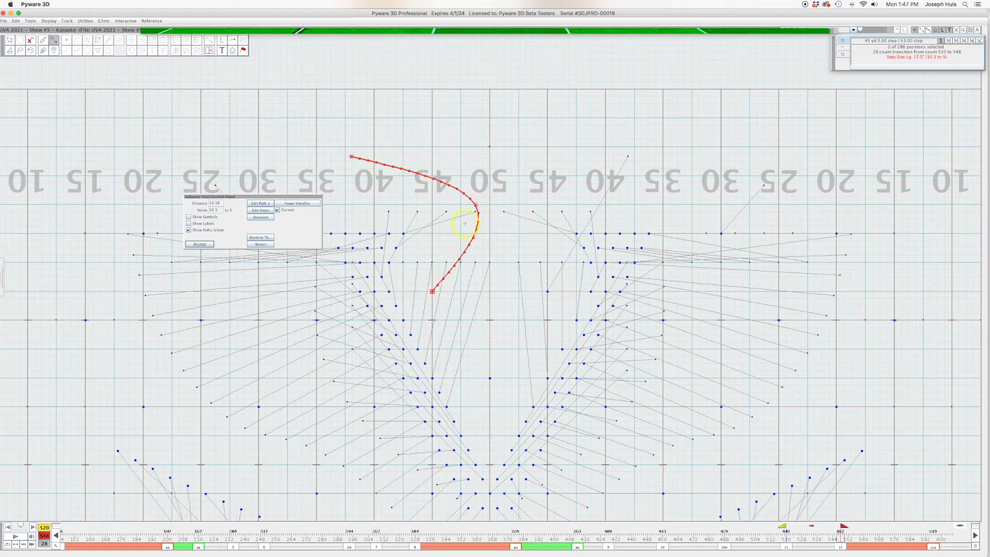
pyautogui.click(264, 204)
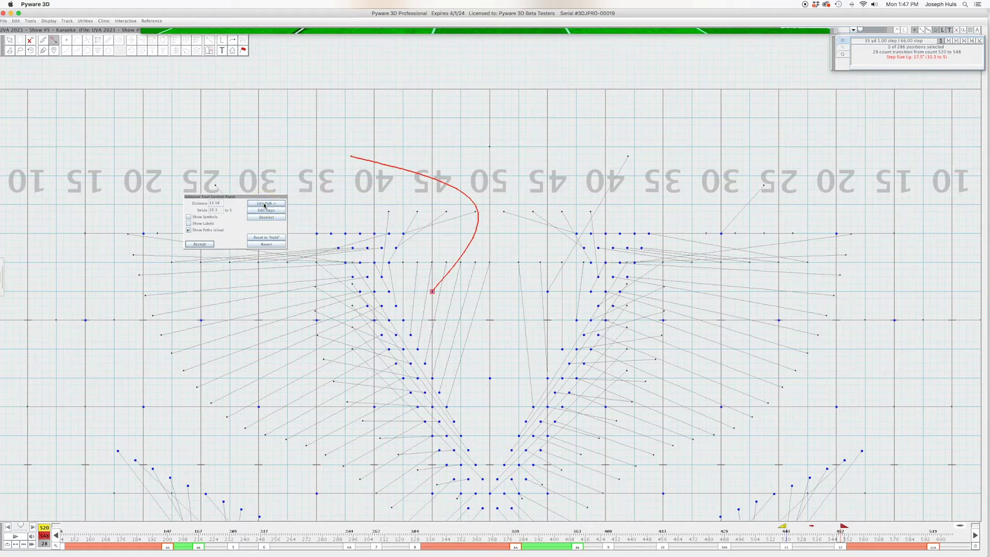
# Bow the right G performer's path left toward centre with fewer handles, then accept both path edits
pyautogui.click(548, 292)
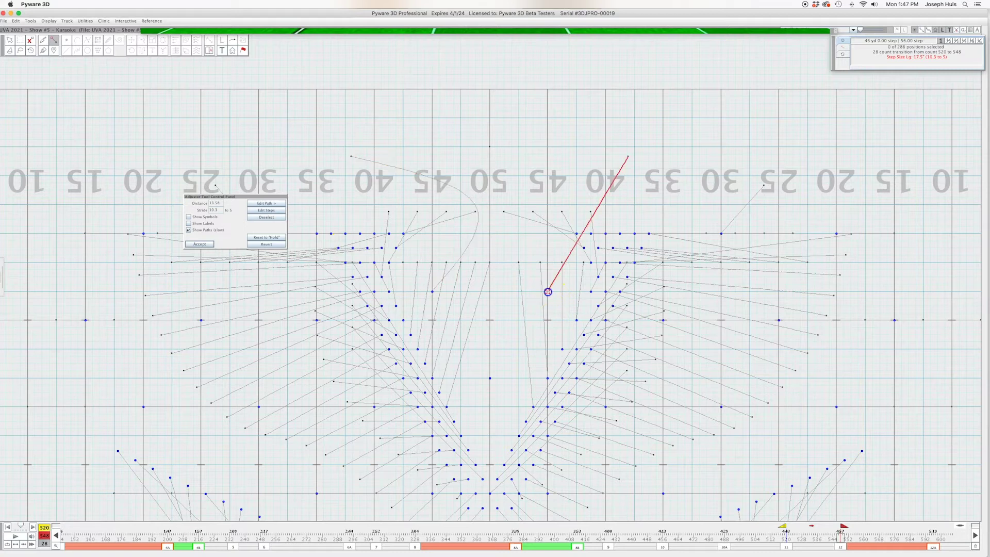
pyautogui.click(264, 203)
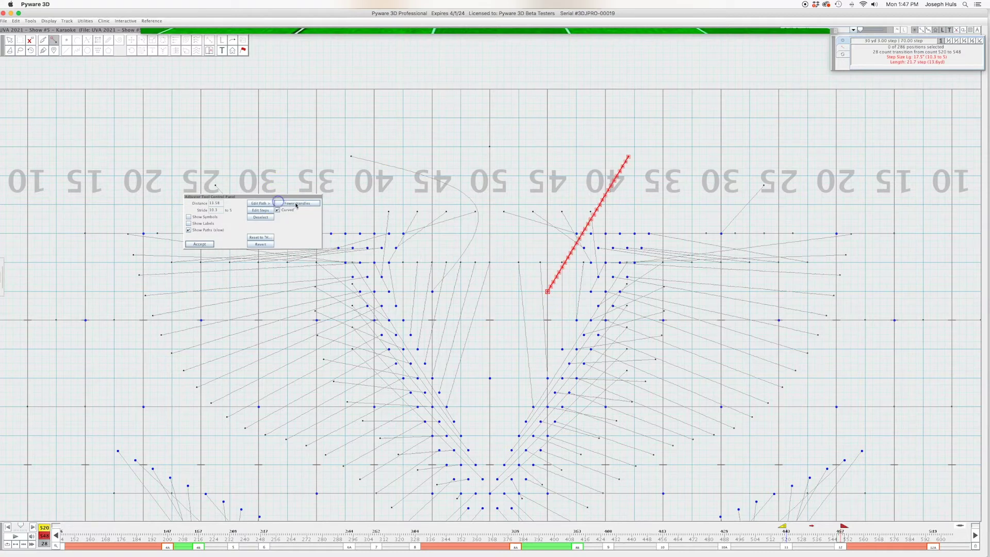
pyautogui.click(298, 204)
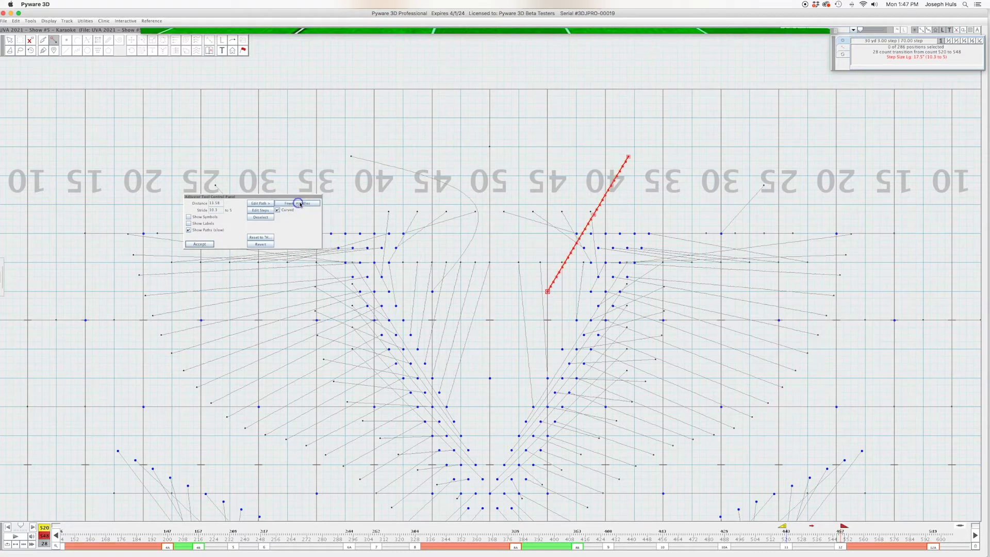
pyautogui.moveTo(594, 213); pyautogui.dragTo(503, 210)
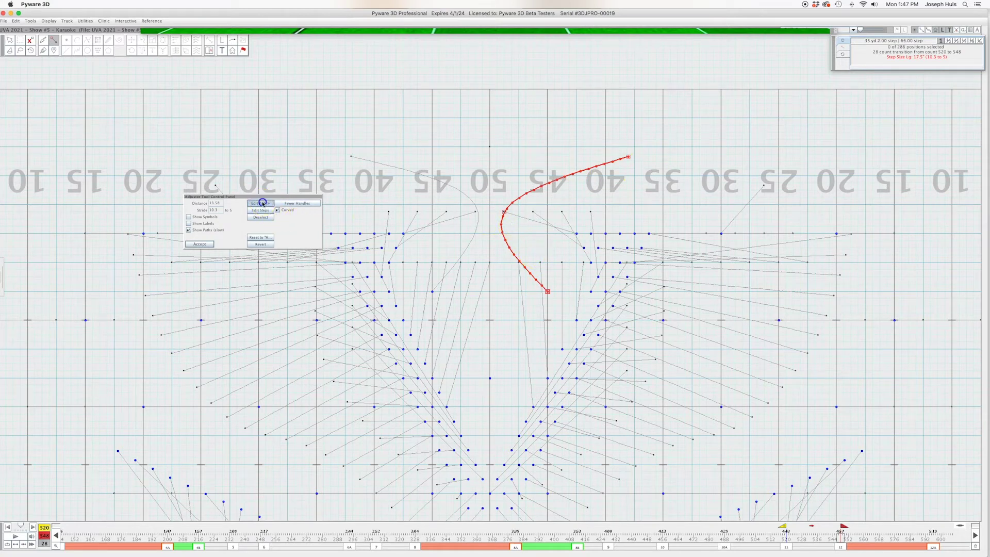
pyautogui.click(262, 203)
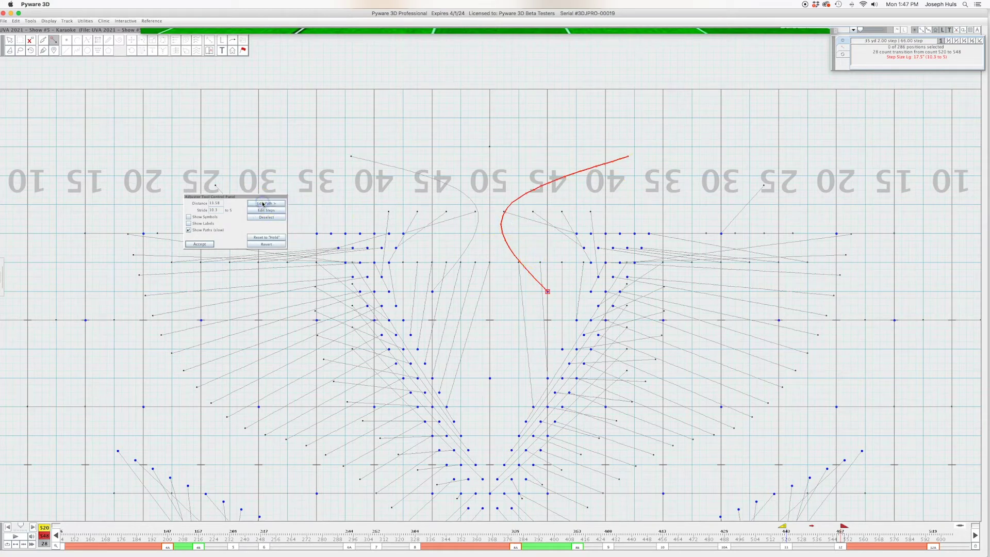
pyautogui.click(200, 244)
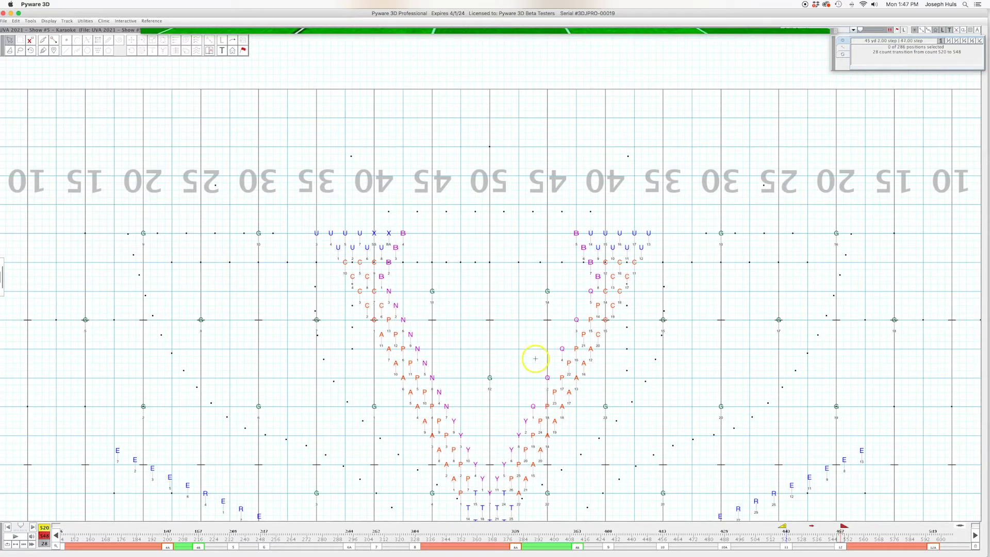
# Return to count 530, box-select the two central G performers, and bring up Arrow Labeling settings
pyautogui.click(843, 526)
pyautogui.moveTo(844, 526)
pyautogui.mouseDown()
pyautogui.moveTo(800, 526)
pyautogui.moveTo(843, 526)
pyautogui.mouseUp()
pyautogui.click(20, 40)
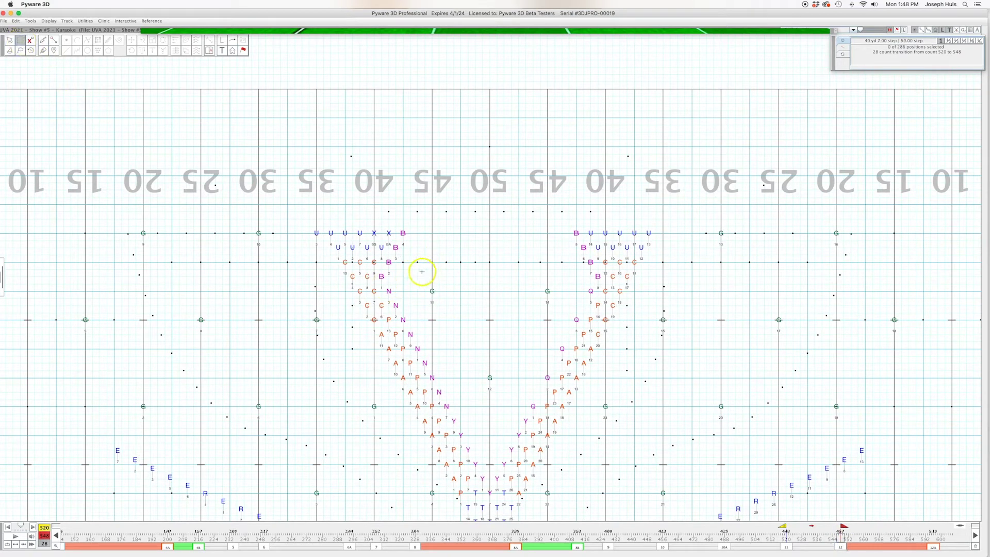
pyautogui.moveTo(420, 270); pyautogui.dragTo(563, 299)
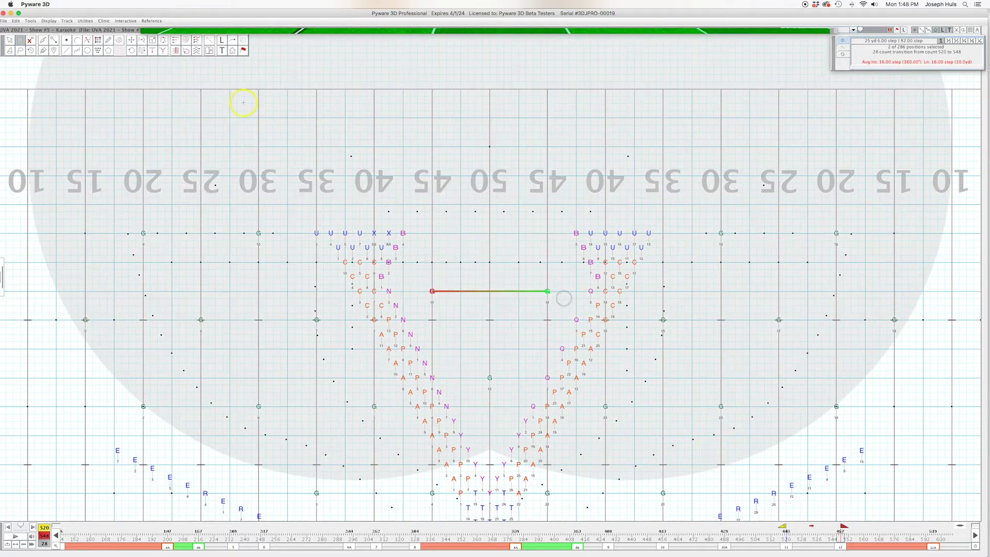
pyautogui.click(233, 41)
pyautogui.click(268, 240)
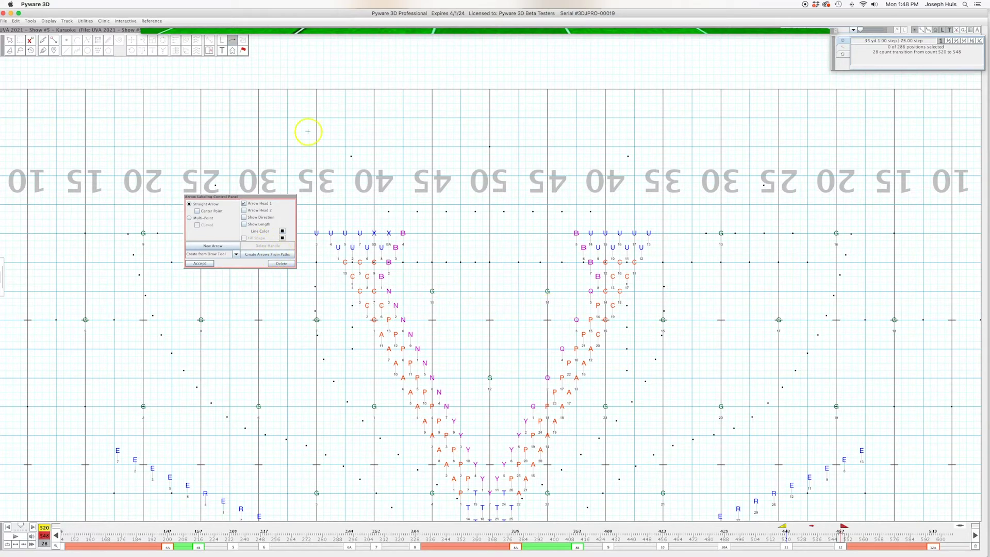
# Create curved arrows from the two G performers' paths and accept them
pyautogui.click(263, 255)
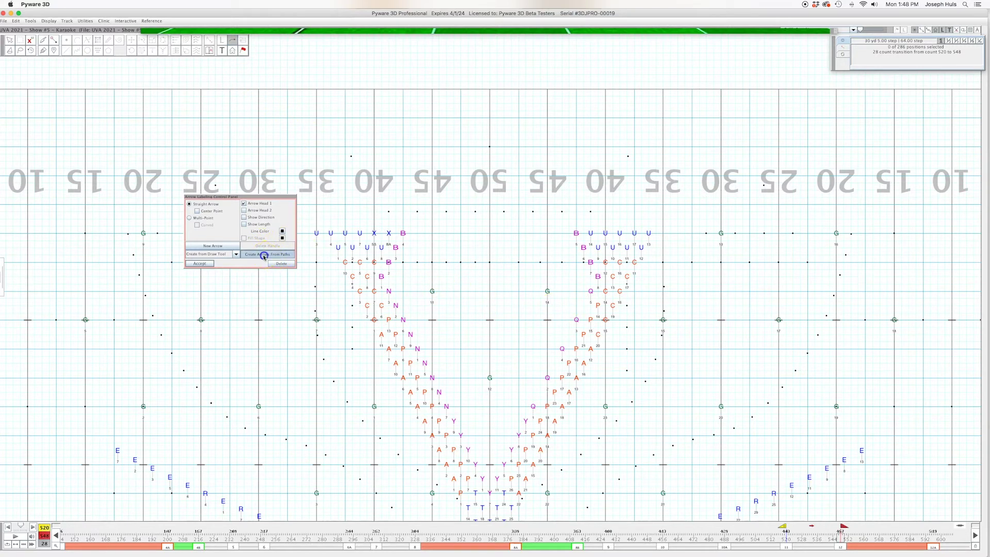
pyautogui.click(200, 264)
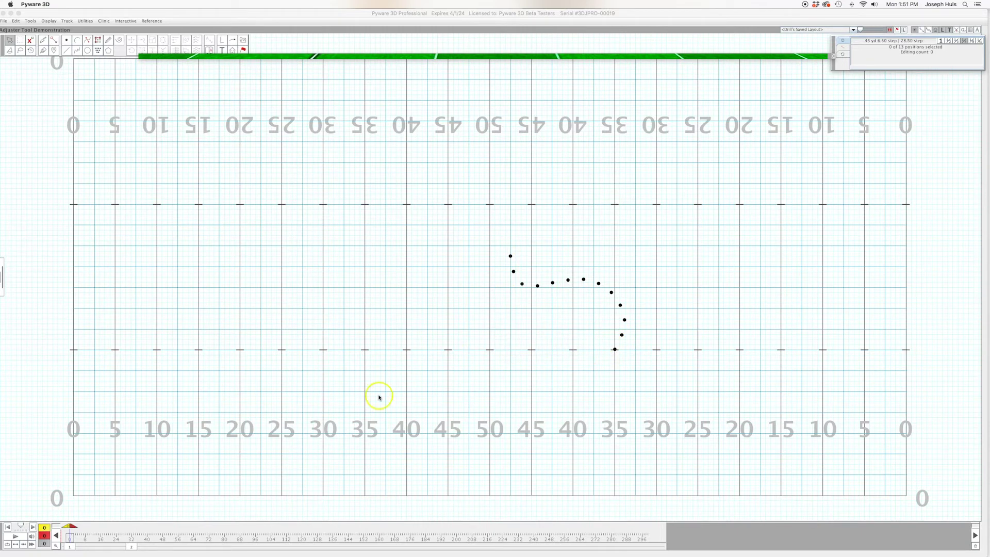
# At count 32, follow-the-leader all 13 positions into a straight line left along the yard line past the 50
pyautogui.click(133, 546)
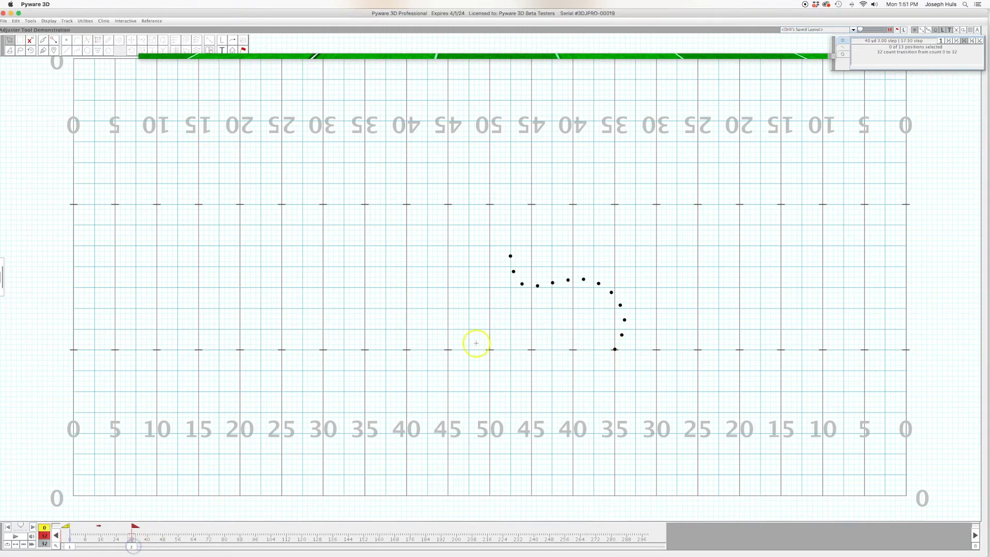
pyautogui.press('super+a')
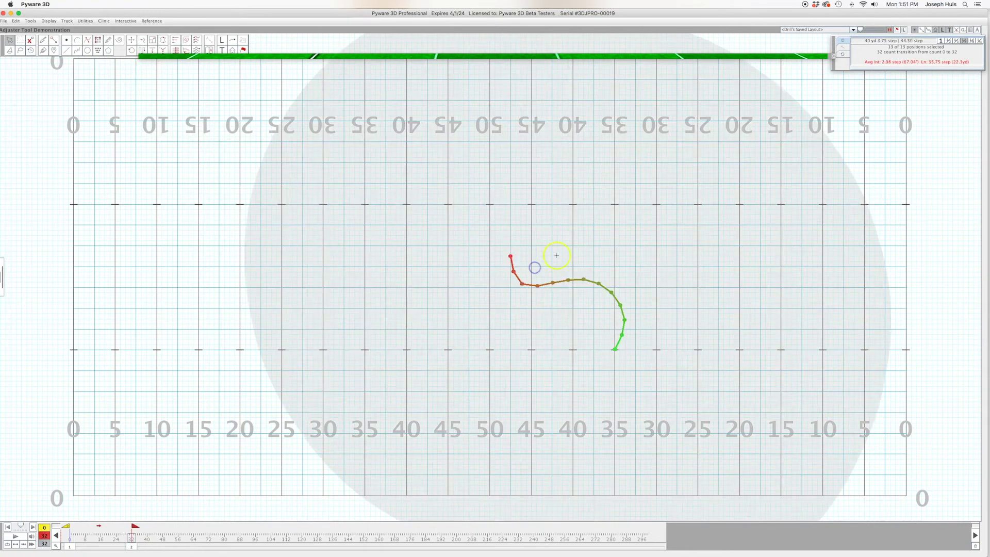
pyautogui.click(143, 51)
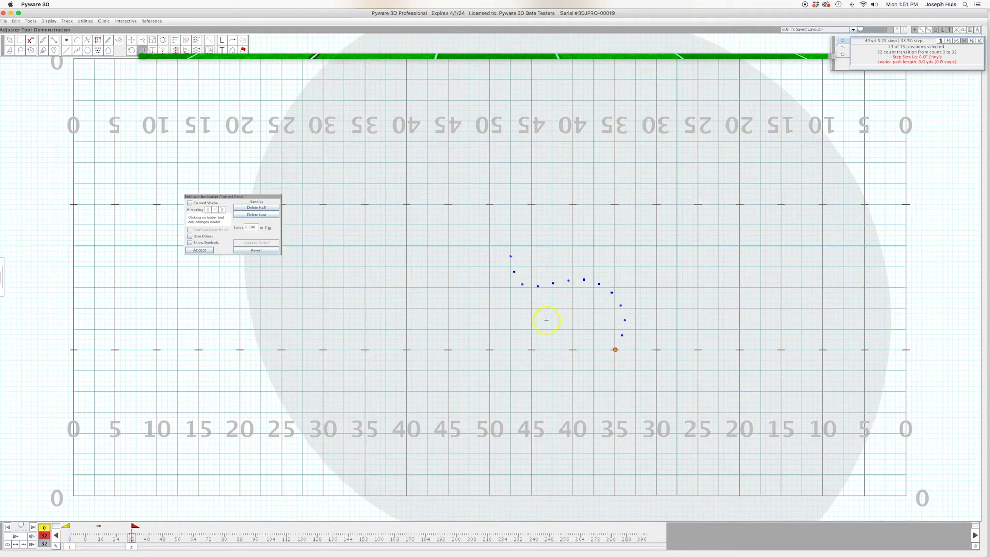
pyautogui.moveTo(590, 350)
pyautogui.mouseDown()
pyautogui.moveTo(597, 377)
pyautogui.moveTo(571, 349)
pyautogui.moveTo(437, 353)
pyautogui.mouseUp()
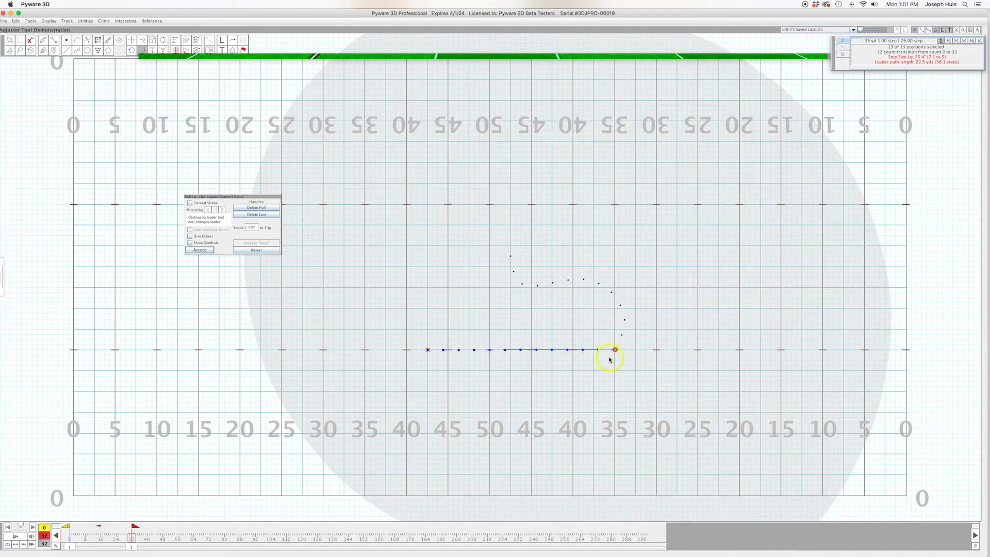
pyautogui.click(204, 250)
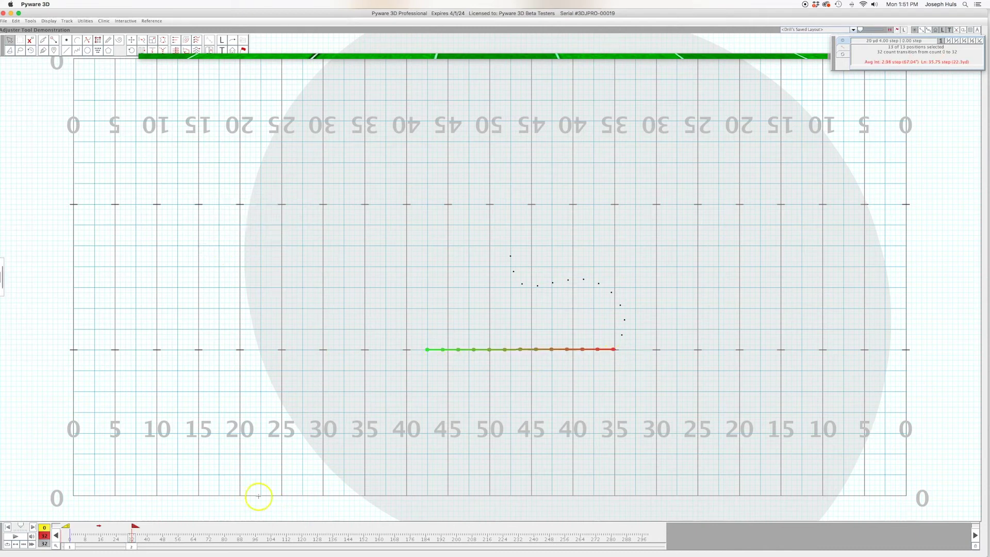
pyautogui.moveTo(132, 530)
pyautogui.mouseDown()
pyautogui.moveTo(119, 534)
pyautogui.moveTo(133, 541)
pyautogui.mouseUp()
pyautogui.click(447, 56)
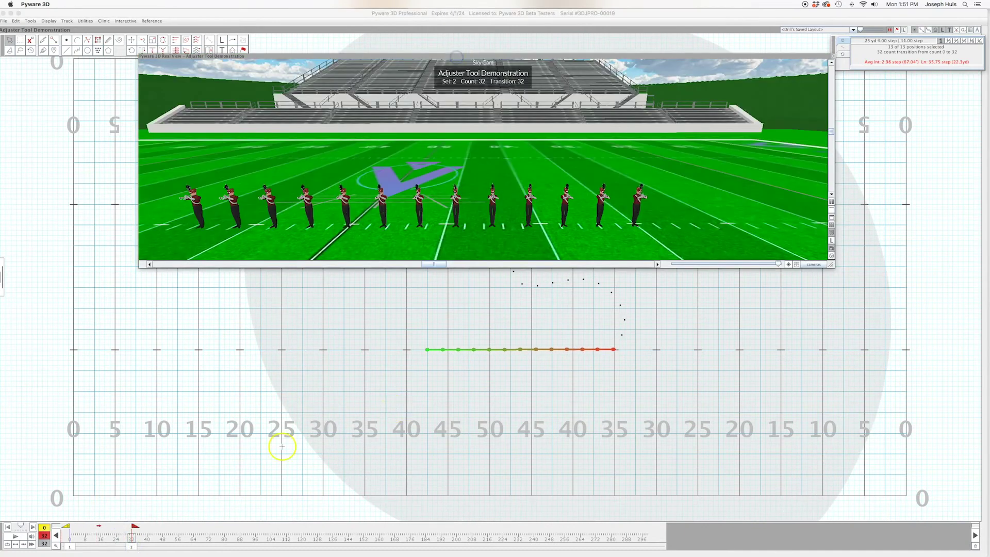
pyautogui.click(5, 538)
pyautogui.doubleClick(555, 56)
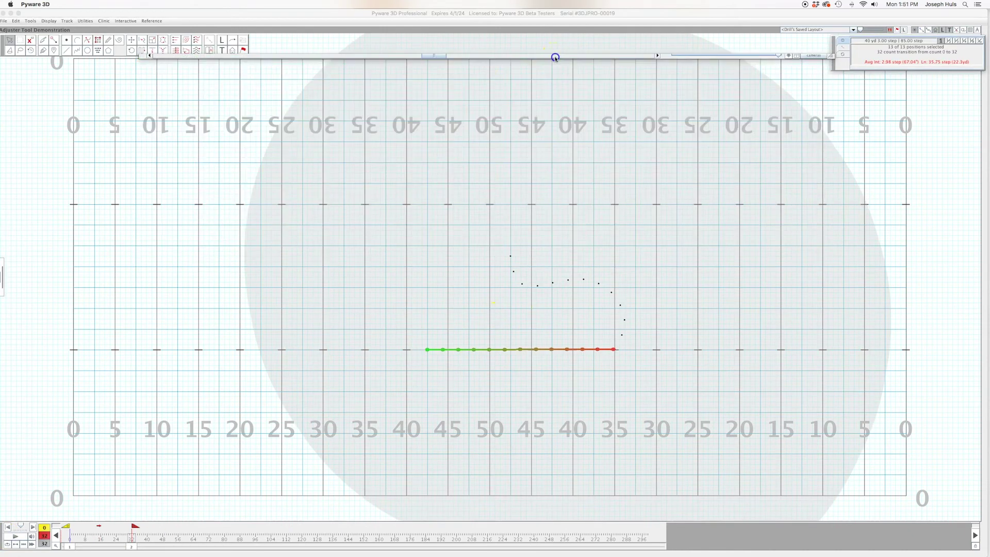
# Reselect all 13 positions and show the Adjuster with their paths from the bent curve to the line
pyautogui.click(557, 350)
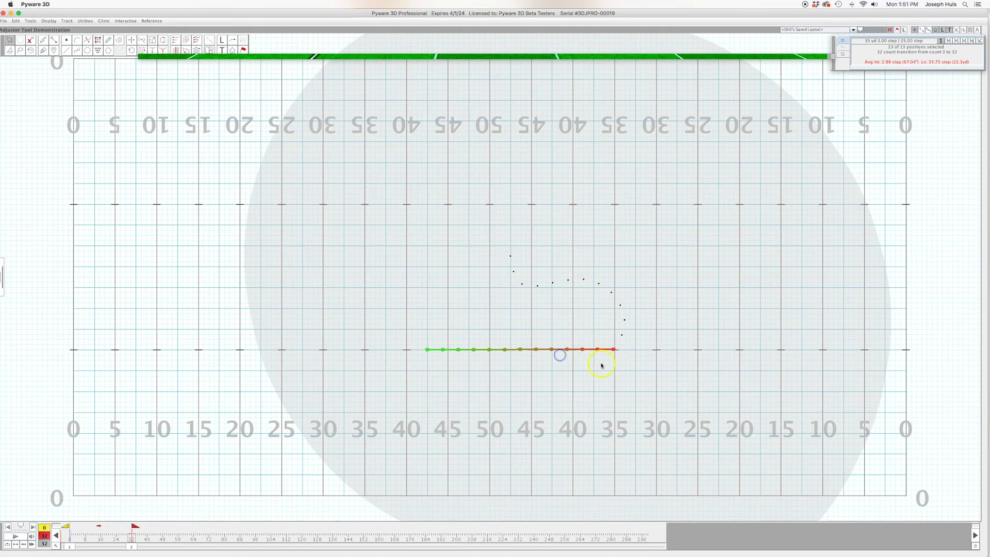
pyautogui.click(605, 364)
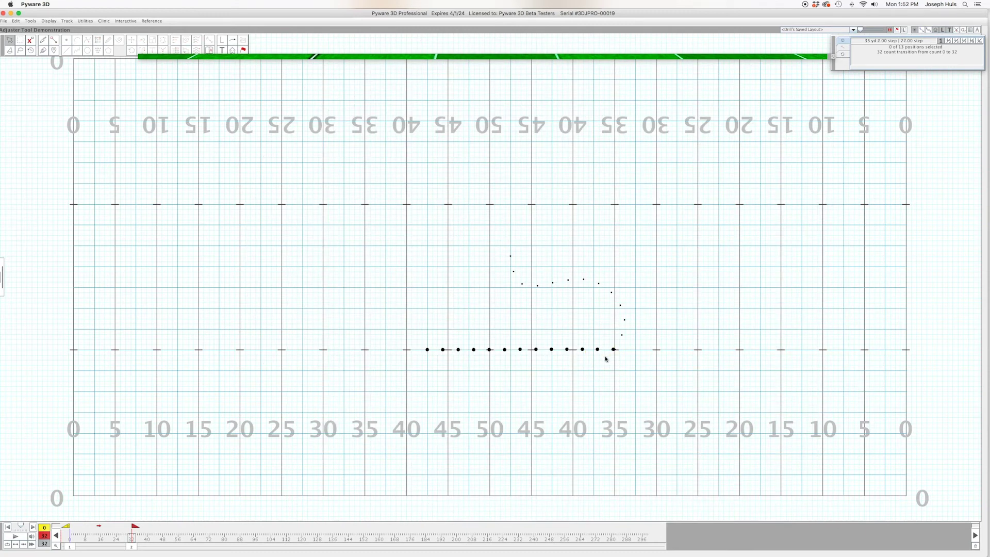
pyautogui.click(604, 353)
pyautogui.moveTo(604, 353)
pyautogui.mouseDown()
pyautogui.moveTo(627, 358)
pyautogui.moveTo(181, 155)
pyautogui.mouseUp()
pyautogui.click(54, 40)
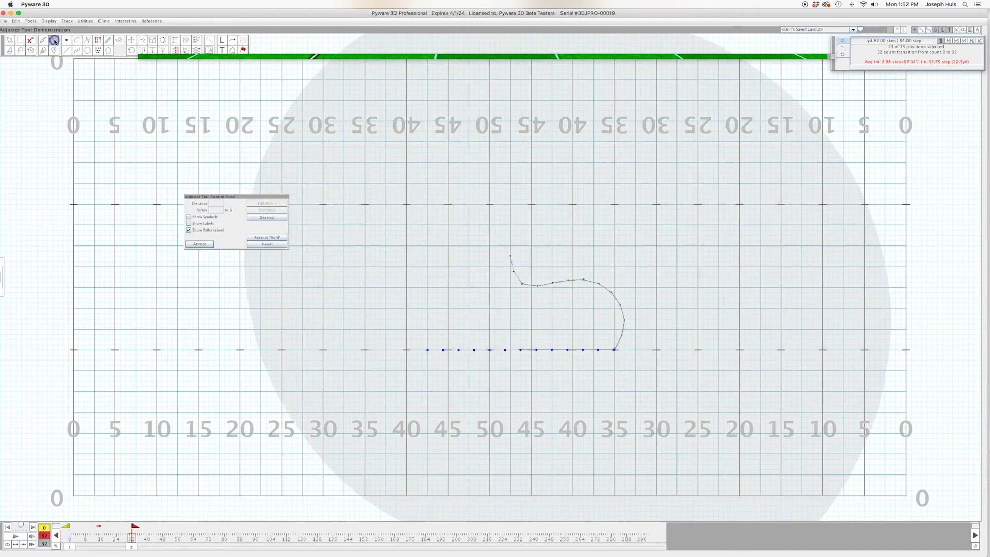
pyautogui.click(290, 248)
# Slide the line path's anchor point onto the 35-yard line and accept the adjustment
pyautogui.click(427, 350)
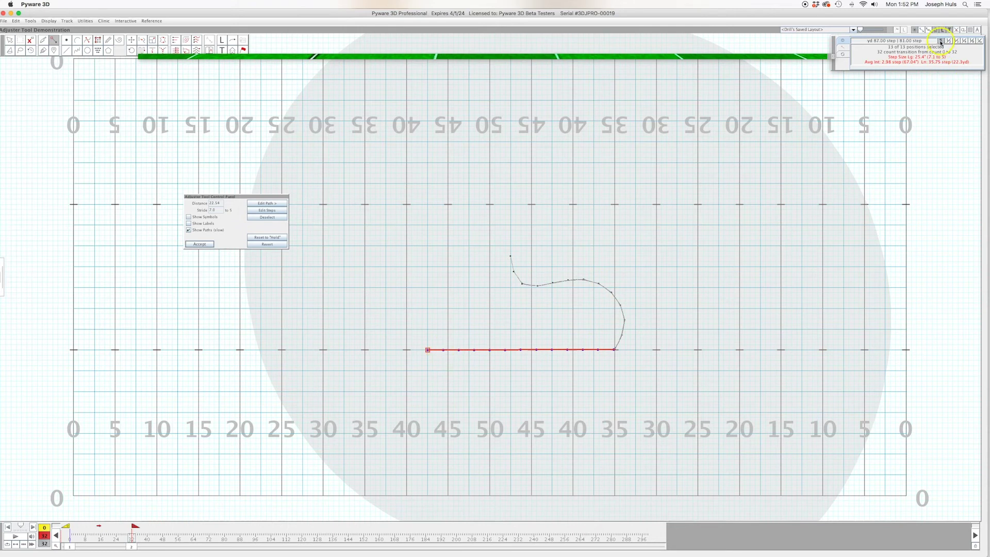
pyautogui.click(941, 41)
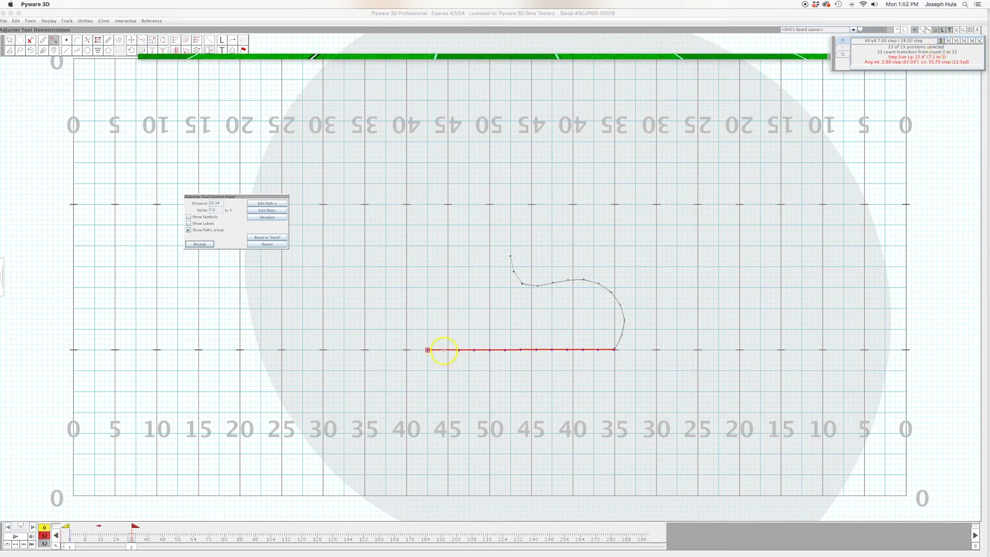
pyautogui.moveTo(444, 350)
pyautogui.mouseDown()
pyautogui.moveTo(490, 350)
pyautogui.moveTo(407, 318)
pyautogui.moveTo(471, 334)
pyautogui.moveTo(490, 351)
pyautogui.moveTo(600, 350)
pyautogui.mouseUp()
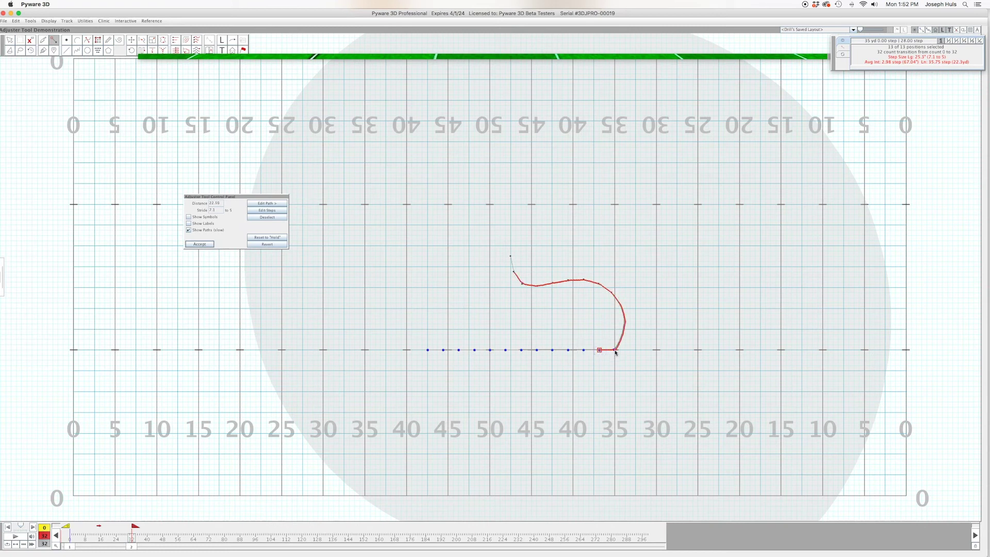
pyautogui.click(615, 352)
pyautogui.click(626, 362)
pyautogui.click(198, 244)
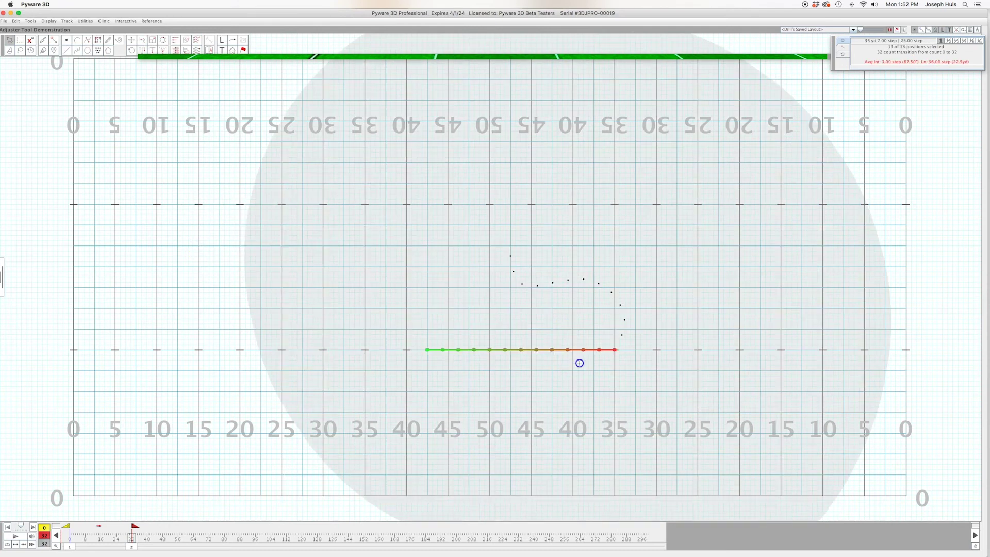
# Clear the current selection and marquee-select all 13 dots of the straight line
pyautogui.click(581, 362)
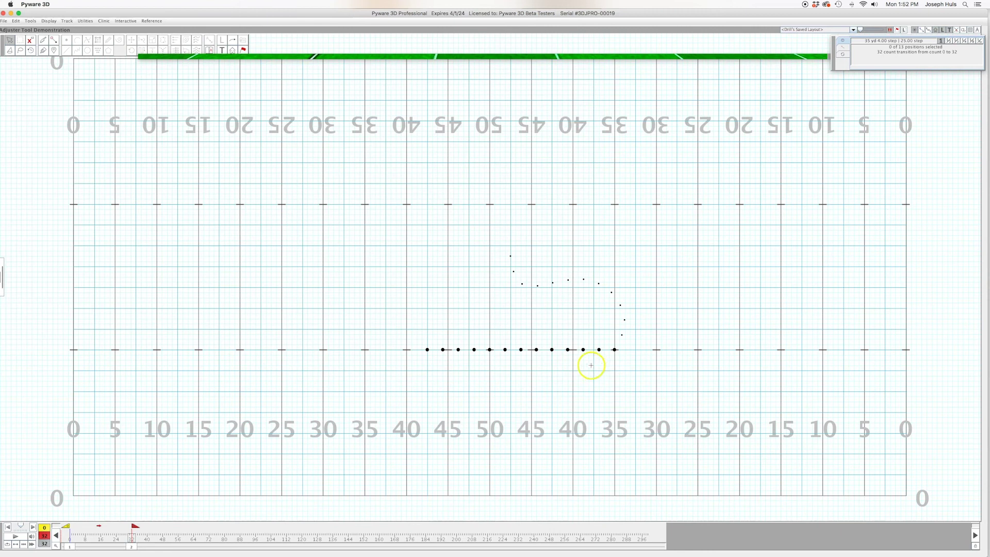
pyautogui.click(558, 361)
pyautogui.click(558, 362)
pyautogui.click(545, 360)
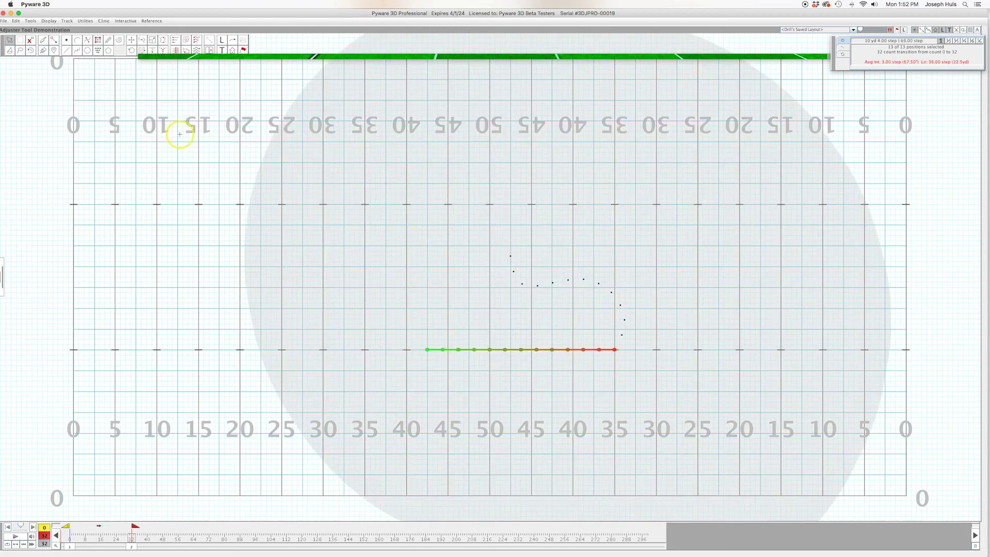
pyautogui.click(503, 274)
pyautogui.moveTo(508, 327); pyautogui.dragTo(551, 360)
# In the Adjuster, return the 13-dot line to the yard line, shift it one step right, and accept
pyautogui.click(56, 41)
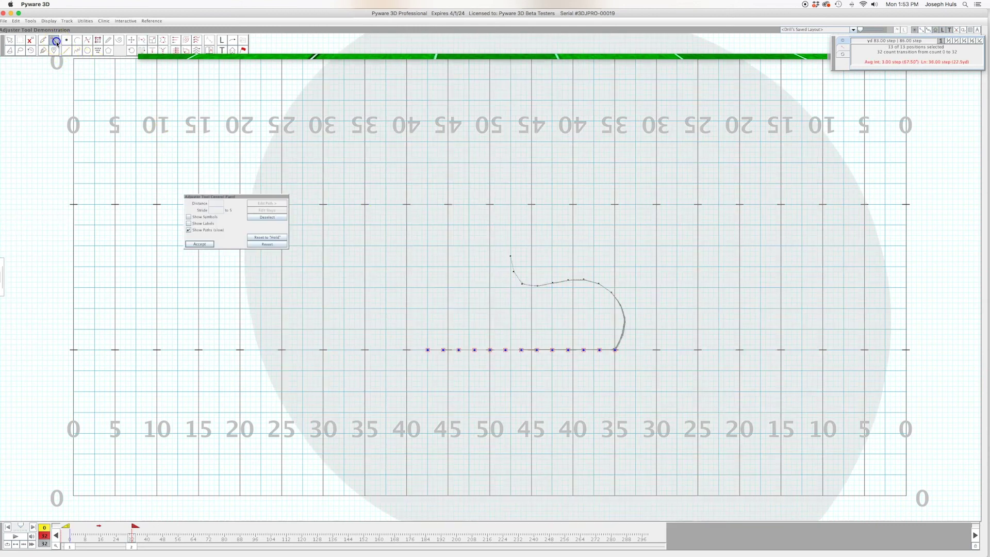
pyautogui.click(442, 344)
pyautogui.moveTo(490, 350); pyautogui.dragTo(492, 369)
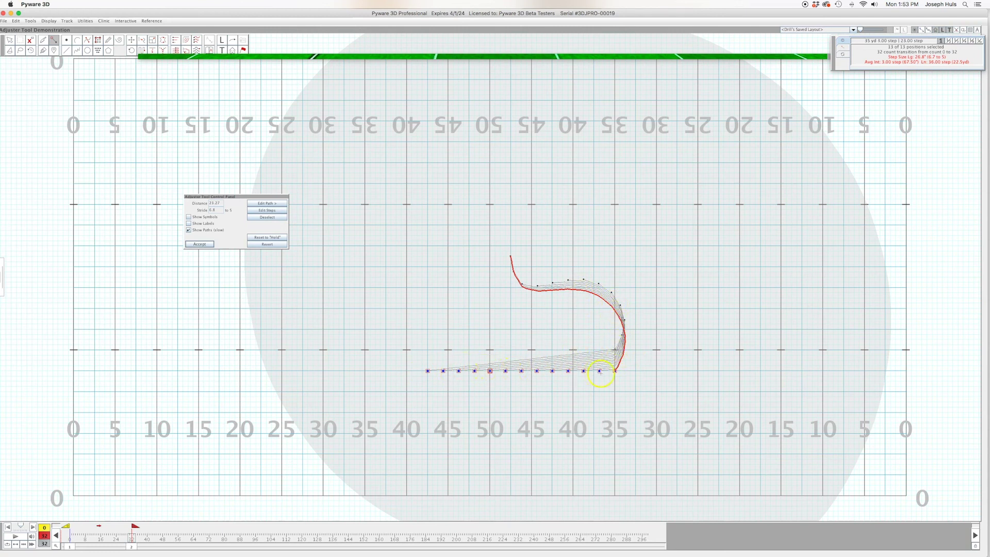
pyautogui.moveTo(615, 372); pyautogui.dragTo(614, 350)
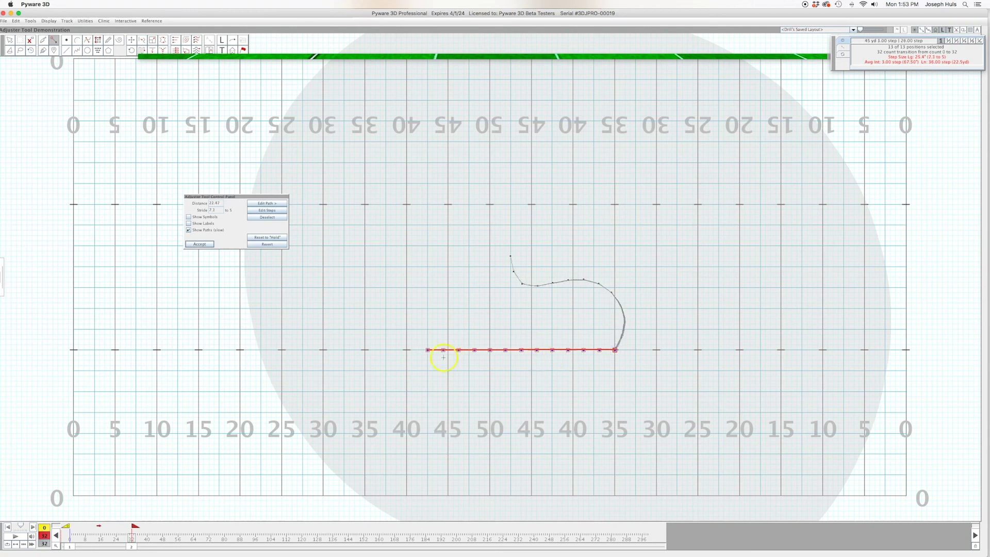
pyautogui.moveTo(427, 350)
pyautogui.mouseDown()
pyautogui.moveTo(437, 350)
pyautogui.moveTo(429, 350)
pyautogui.mouseUp()
pyautogui.click(199, 244)
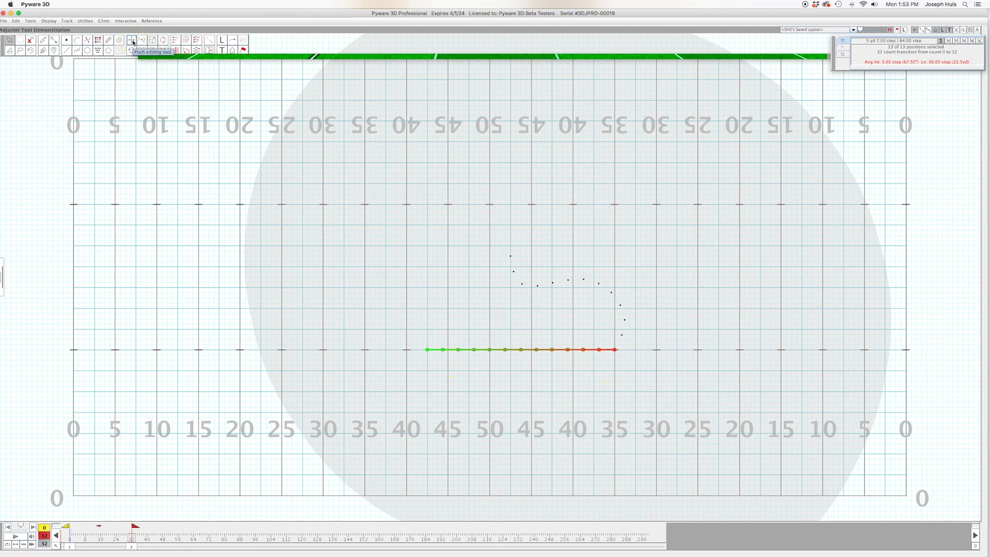
pyautogui.click(78, 51)
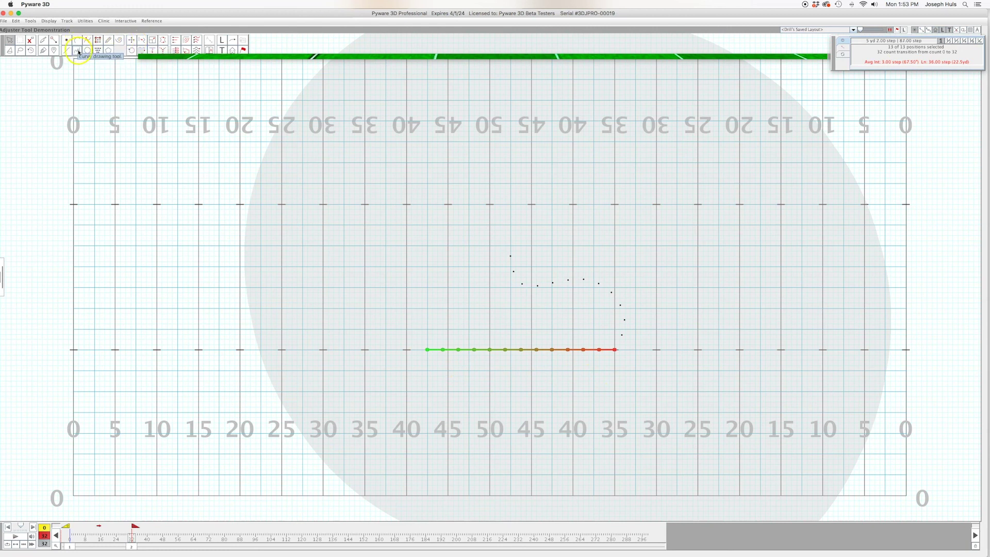
pyautogui.click(131, 42)
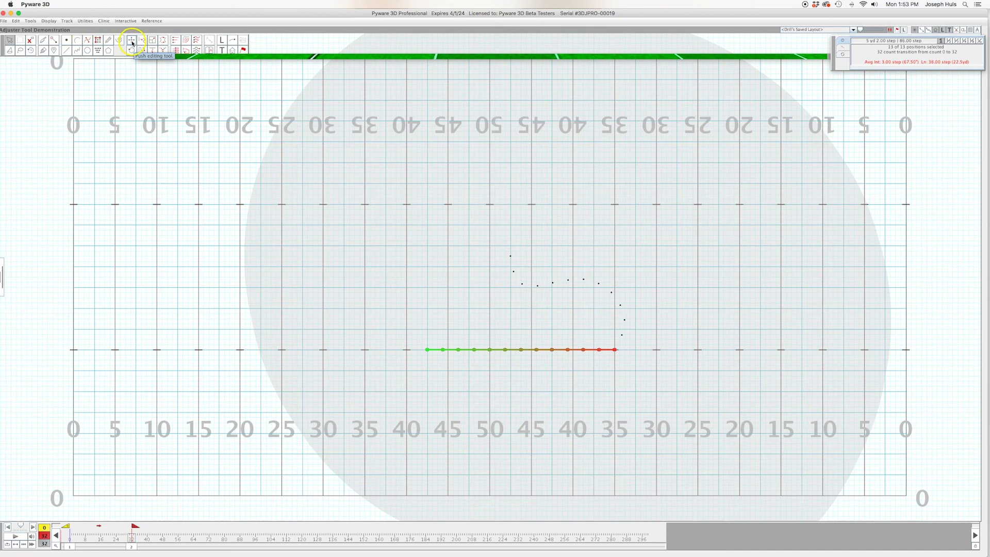
pyautogui.click(492, 296)
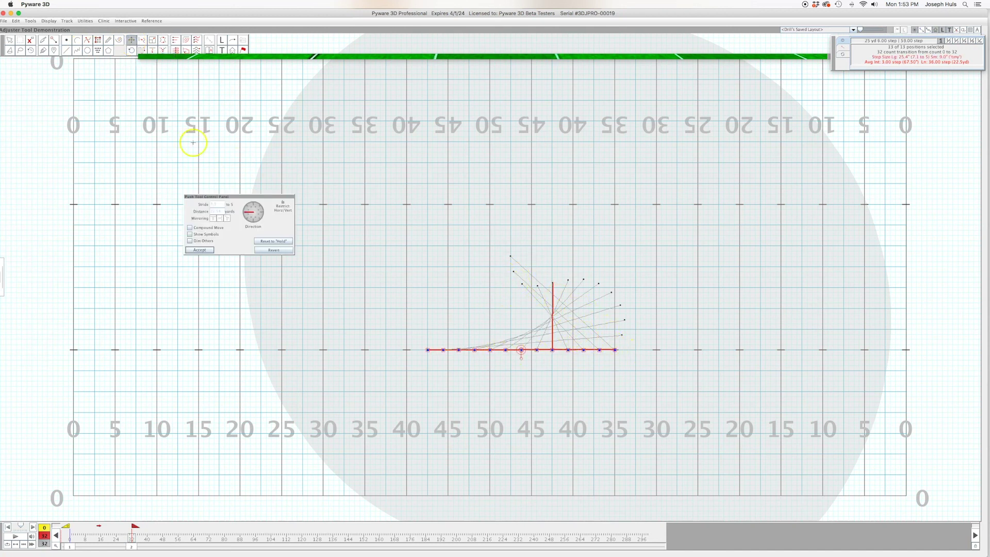
pyautogui.click(7, 39)
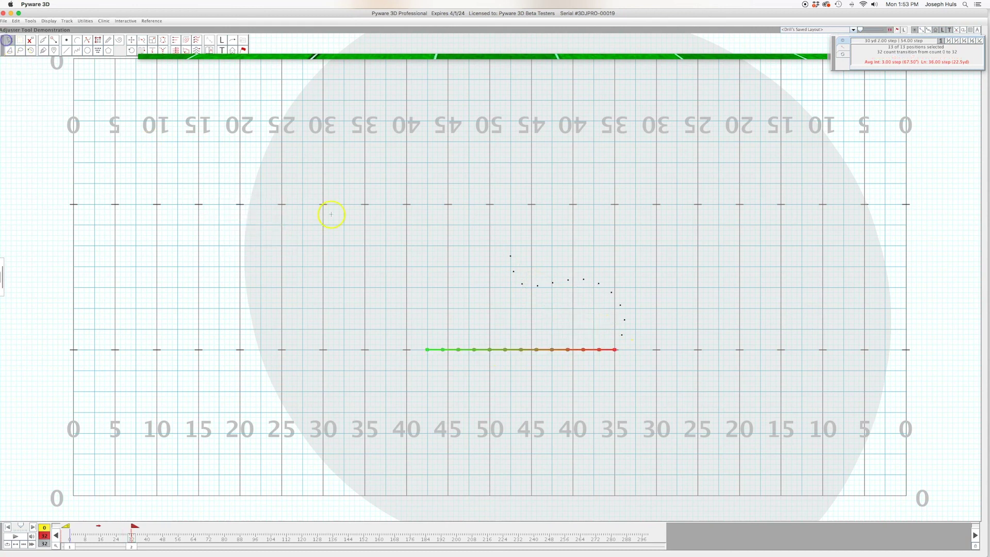
pyautogui.click(507, 313)
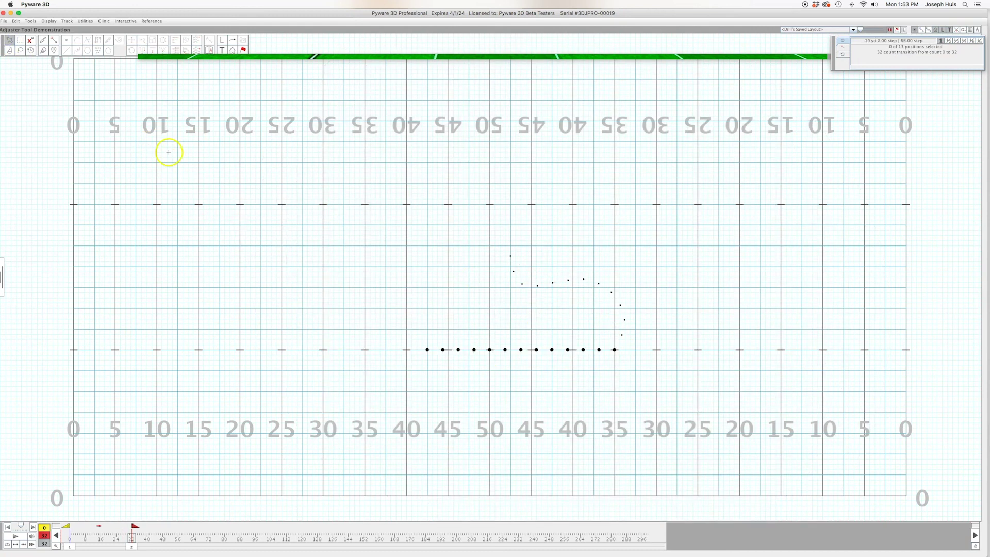